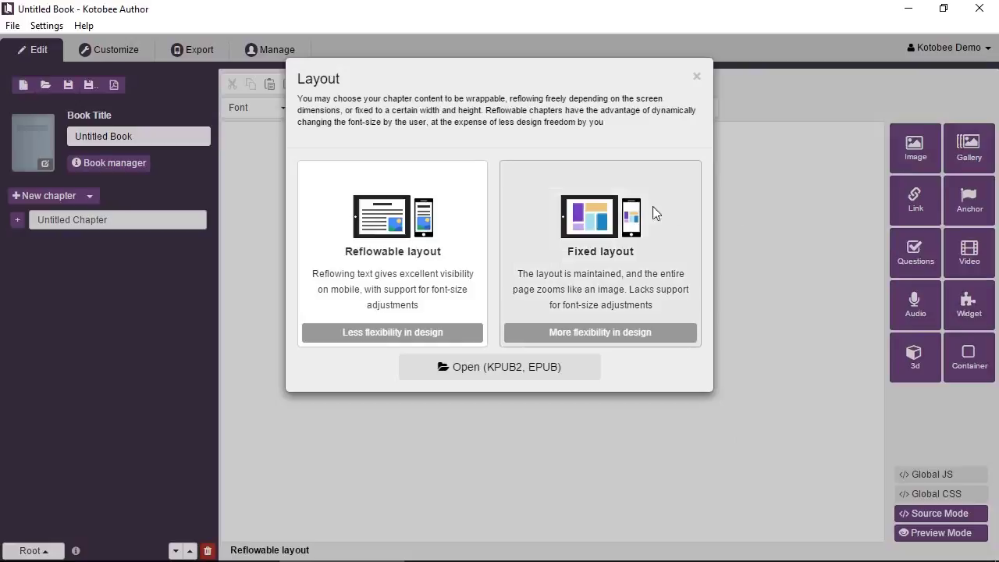
# - Start a book with the reflowable layout and insert the desktop image billy-elephant-la-zoo-101216-02.jpg with default settings into its first chapter
pyautogui.click(427, 237)
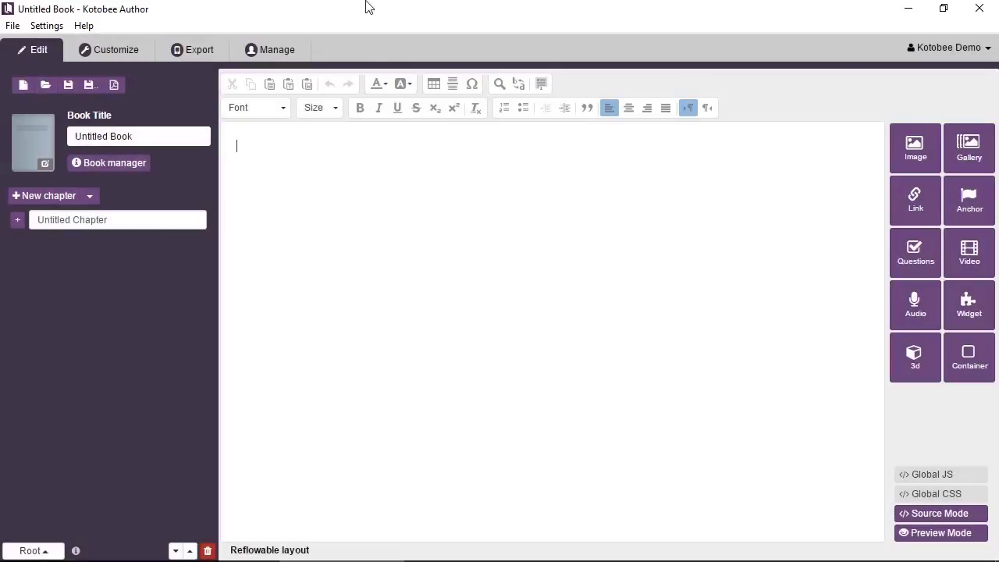
pyautogui.moveTo(369, 7); pyautogui.dragTo(543, 25)
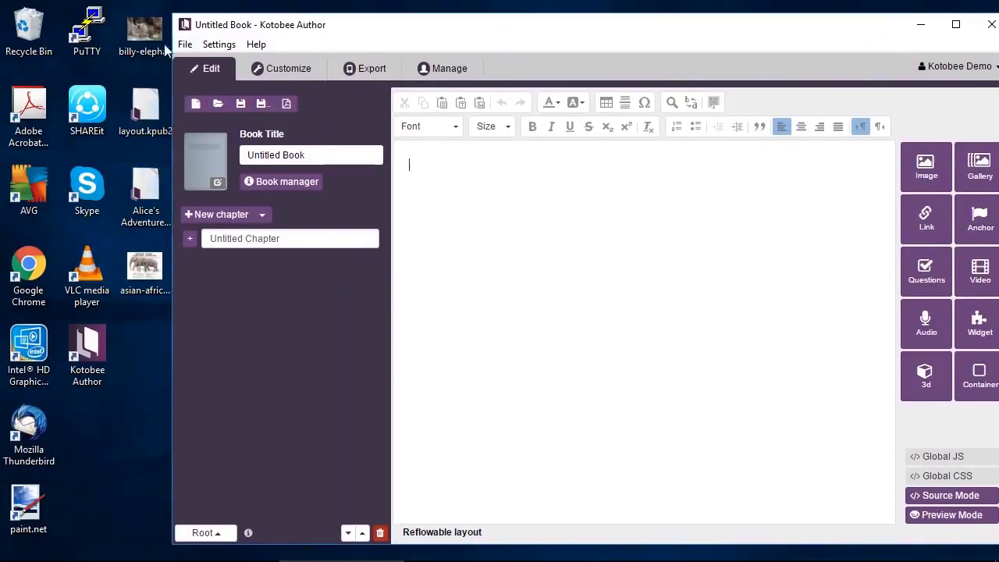
pyautogui.click(142, 47)
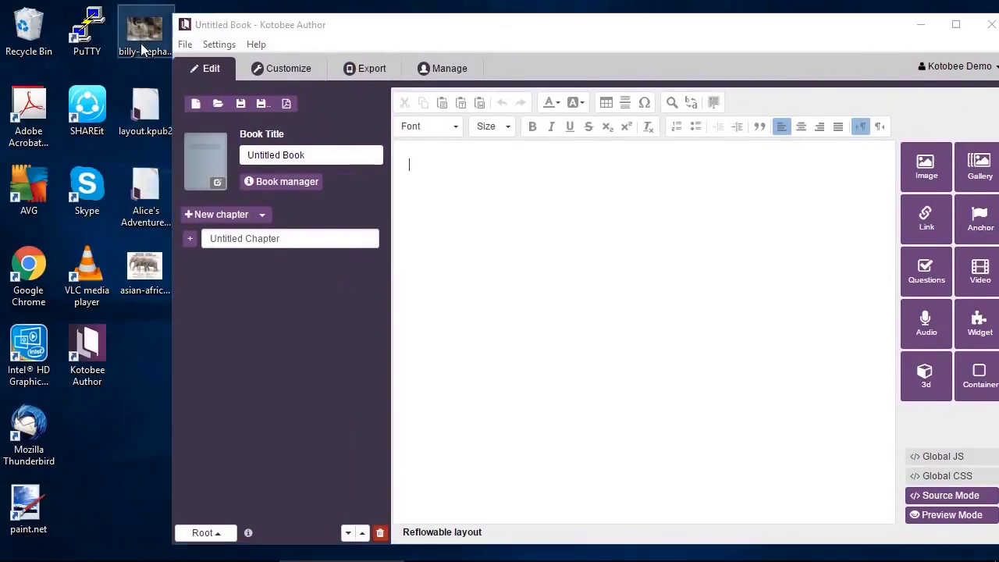
pyautogui.moveTo(142, 49); pyautogui.dragTo(531, 263)
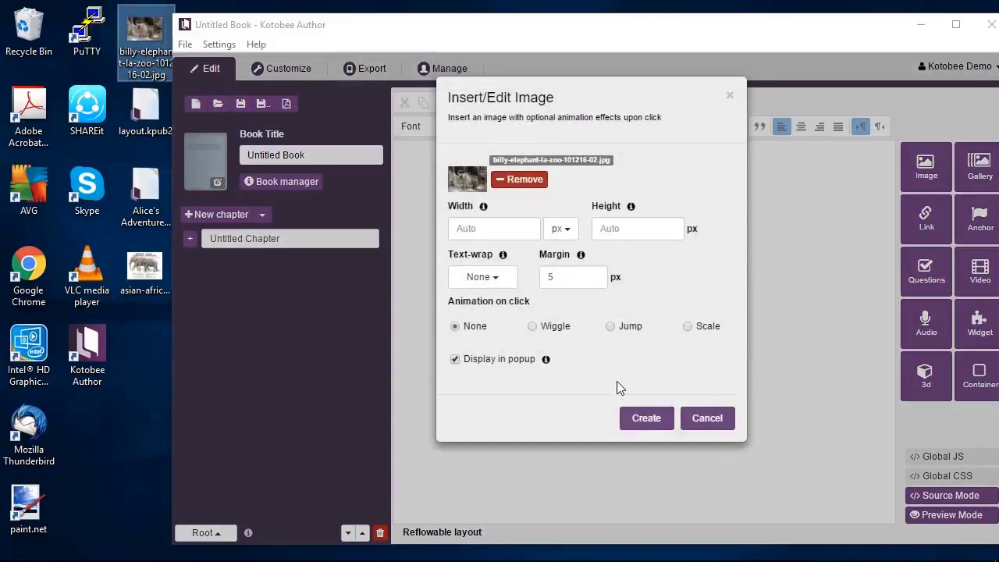
pyautogui.click(646, 419)
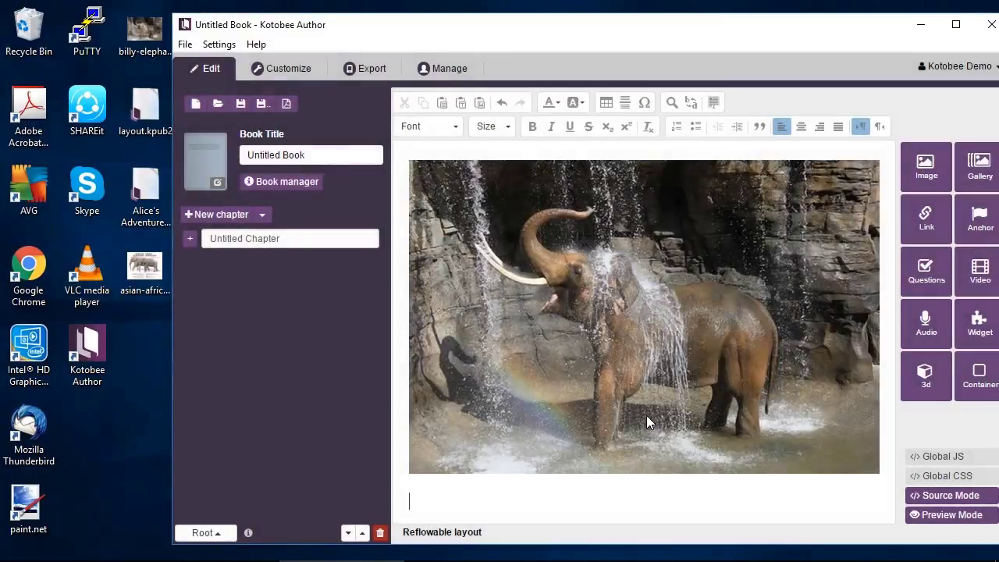
# - Add a second chapter in reflowable layout and a third chapter in fixed layout
pyautogui.click(233, 212)
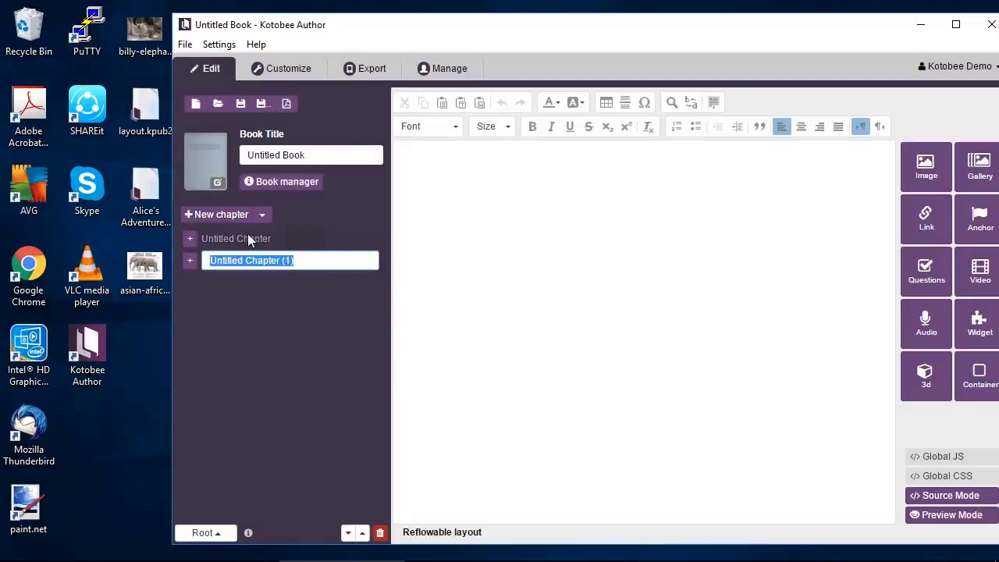
pyautogui.click(257, 219)
pyautogui.click(260, 235)
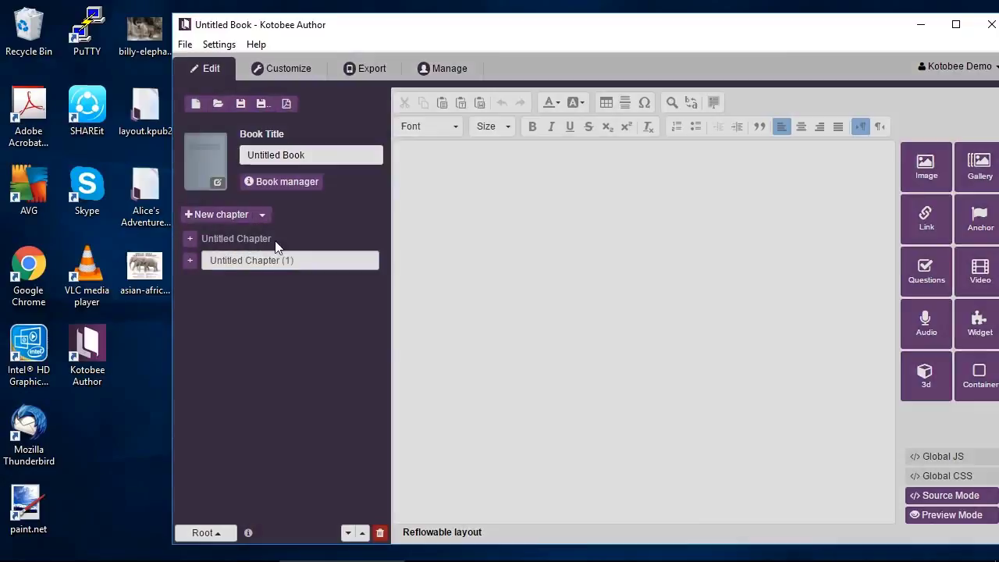
pyautogui.click(669, 234)
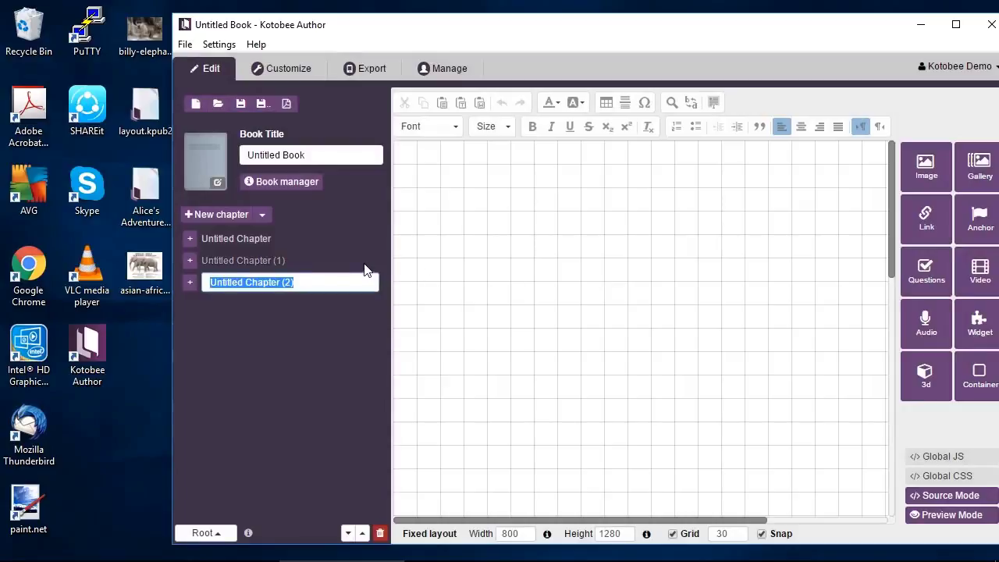
# - Insert the desktop image billy-elephant-la-zoo-101216-02.jpg into the fixed-layout chapter with default settings
pyautogui.click(152, 52)
pyautogui.moveTo(153, 51); pyautogui.dragTo(517, 279)
pyautogui.click(641, 419)
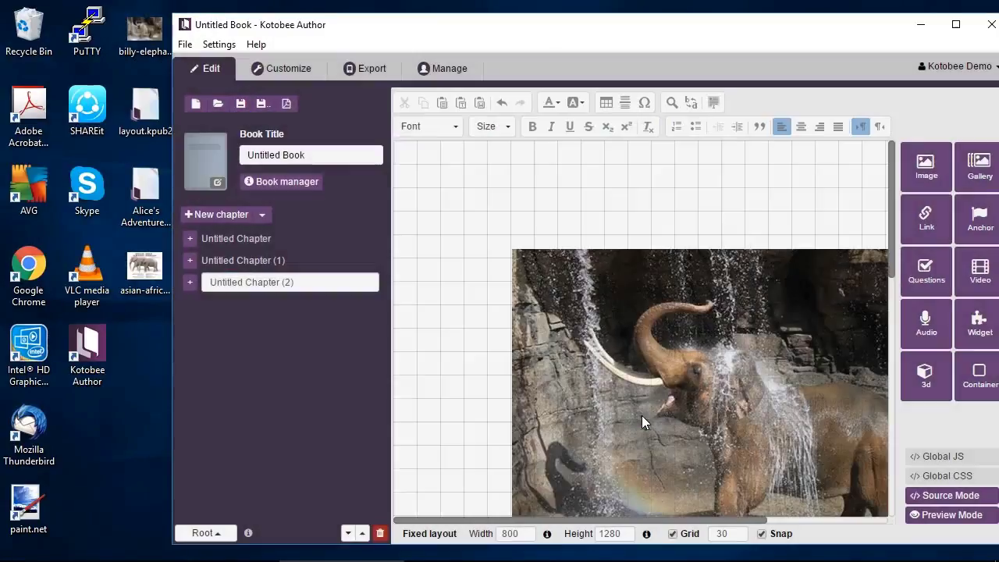
# - Move the elephant image up and to the left on the fixed-layout page, snapping it to the grid
pyautogui.click(639, 352)
pyautogui.moveTo(640, 352); pyautogui.dragTo(531, 241)
pyautogui.click(557, 186)
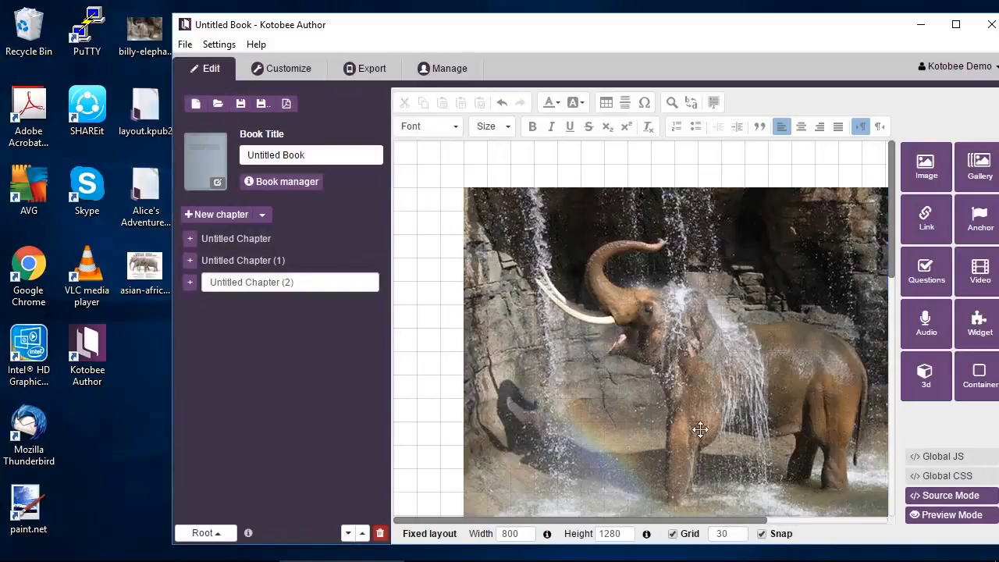
# - Turn off the page grid and move the elephant image freely, slightly up and to the right
pyautogui.click(762, 534)
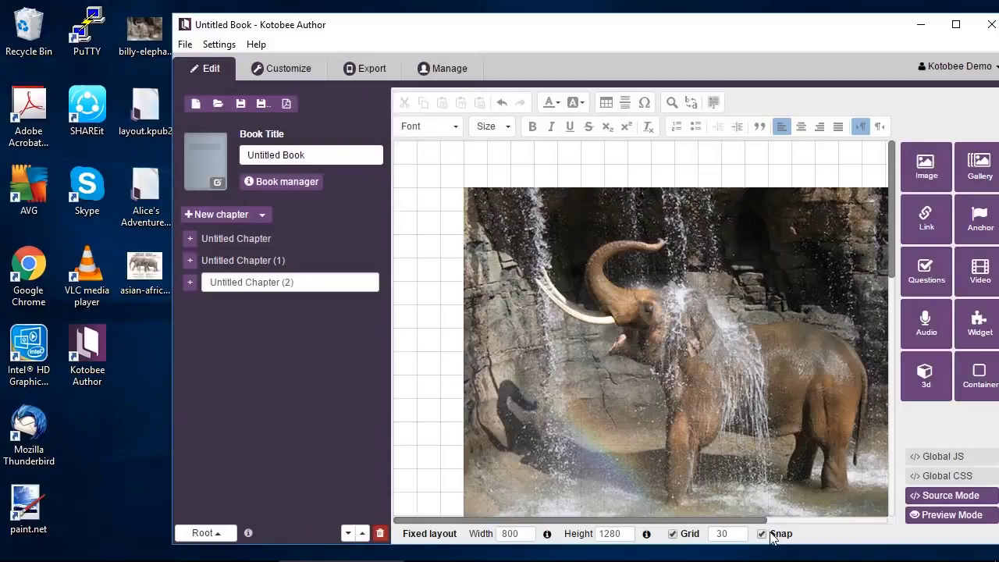
pyautogui.click(690, 535)
pyautogui.click(709, 350)
pyautogui.moveTo(708, 350); pyautogui.dragTo(753, 338)
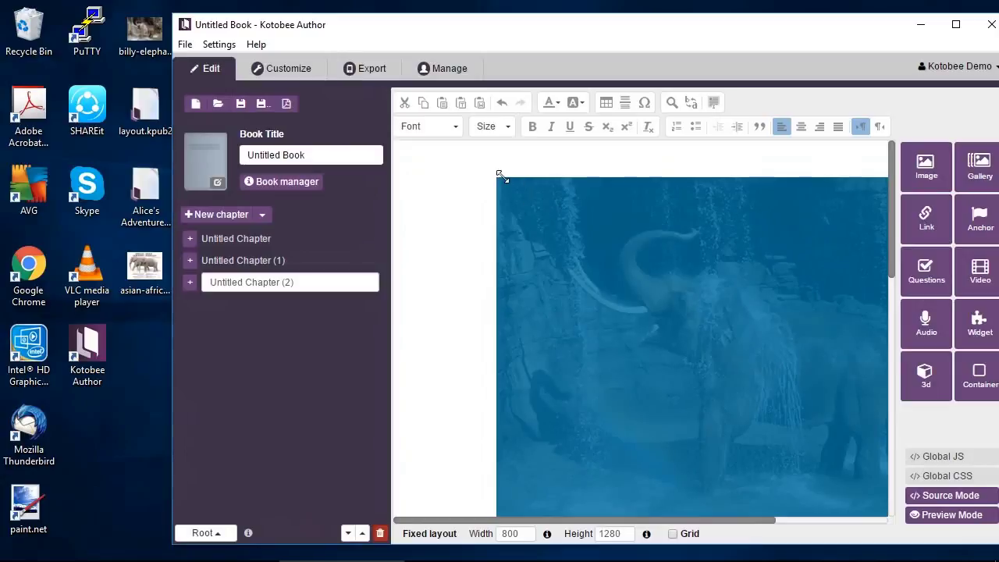
# - Shrink the elephant image from its upper-left corner to about 474 × 308 px and move it toward the page's left side
pyautogui.moveTo(498, 176); pyautogui.dragTo(616, 285)
pyautogui.moveTo(713, 348); pyautogui.dragTo(539, 276)
pyautogui.click(834, 337)
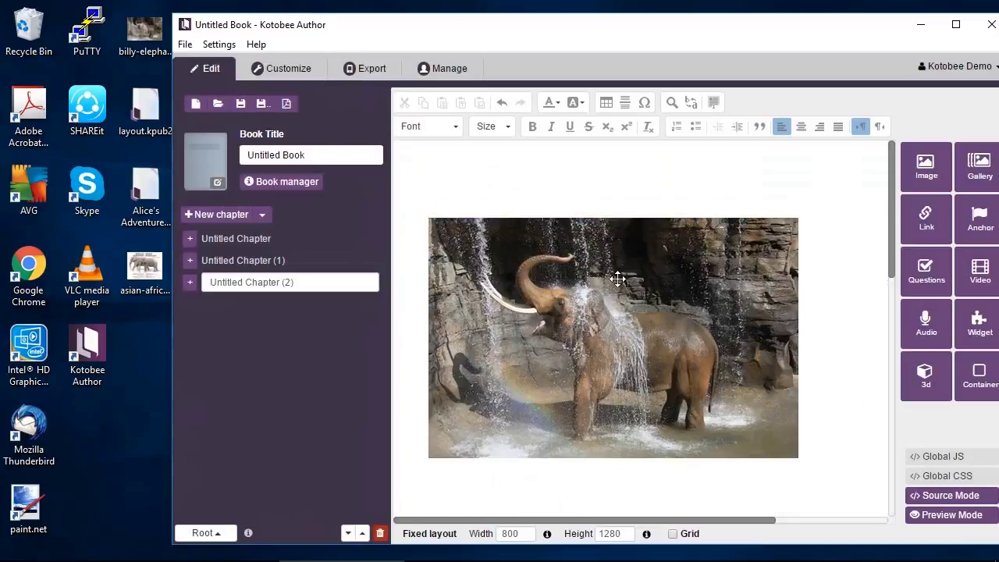
# - Maximize the window and check the elephant image's width and height in its properties without changing them
pyautogui.doubleClick(615, 321)
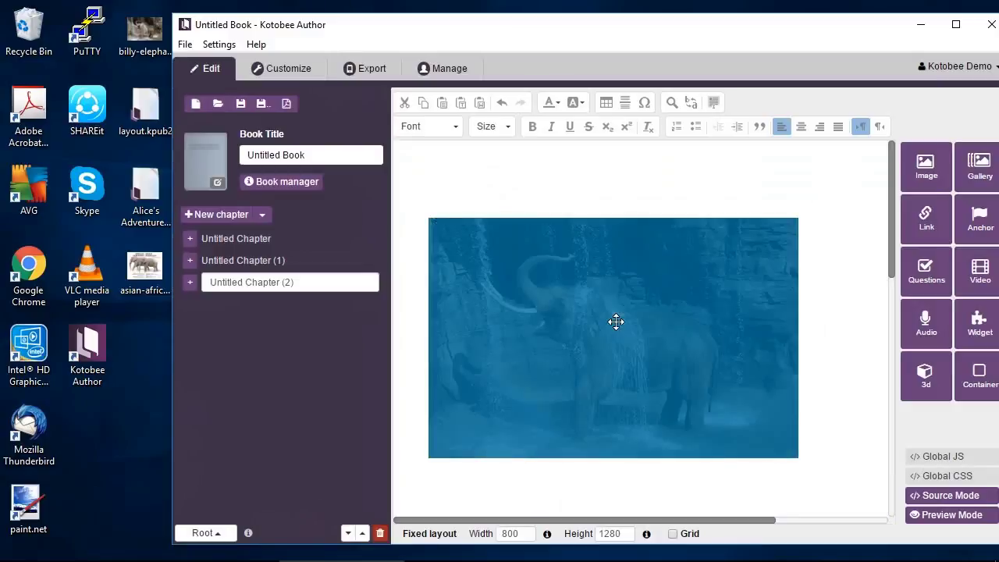
pyautogui.click(953, 28)
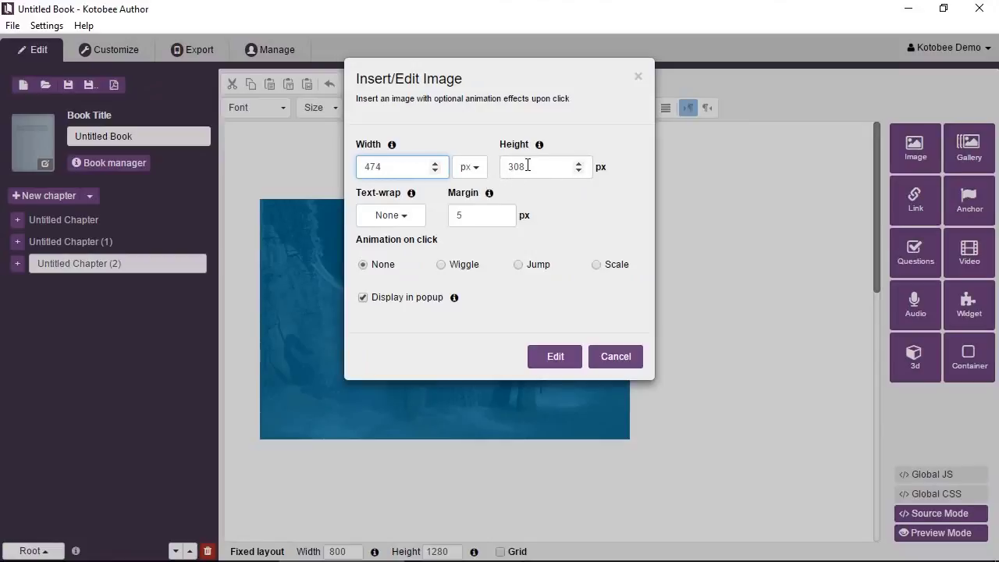
pyautogui.click(608, 357)
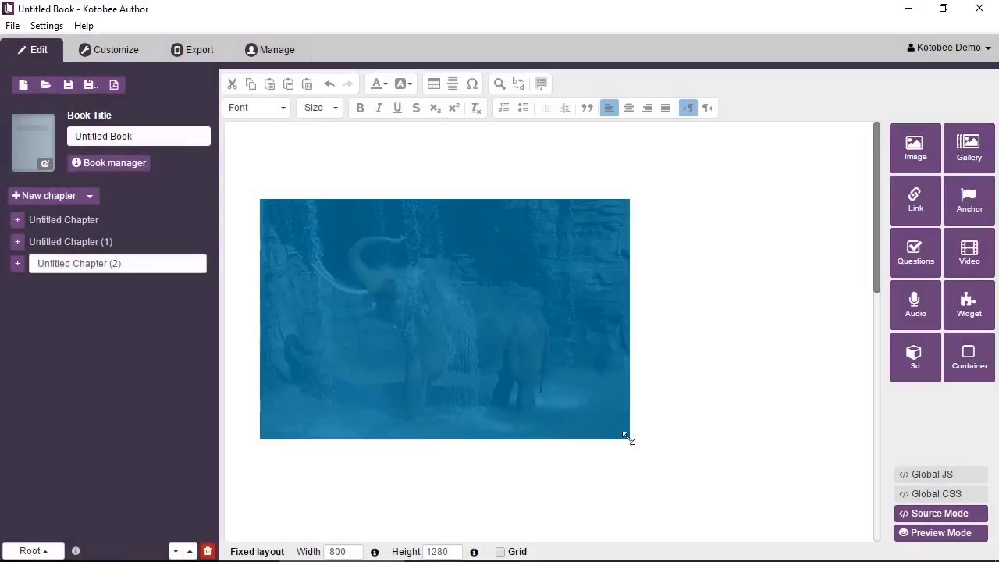
# - Enlarge the elephant image to about 532 × 372 px, move it slightly up and right, and check its size in its properties
pyautogui.moveTo(629, 438); pyautogui.dragTo(673, 490)
pyautogui.moveTo(548, 385); pyautogui.dragTo(564, 372)
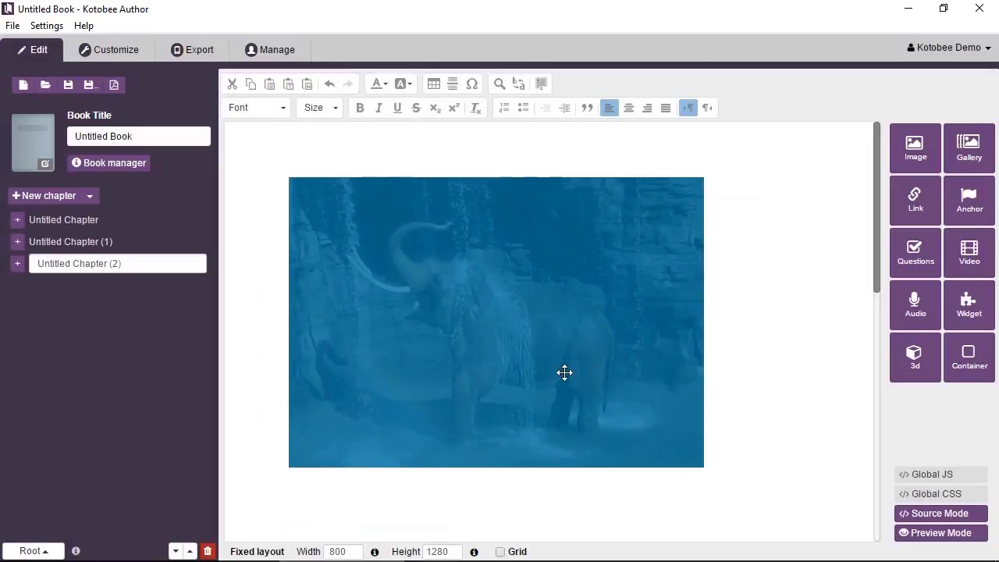
pyautogui.click(341, 170)
pyautogui.doubleClick(345, 203)
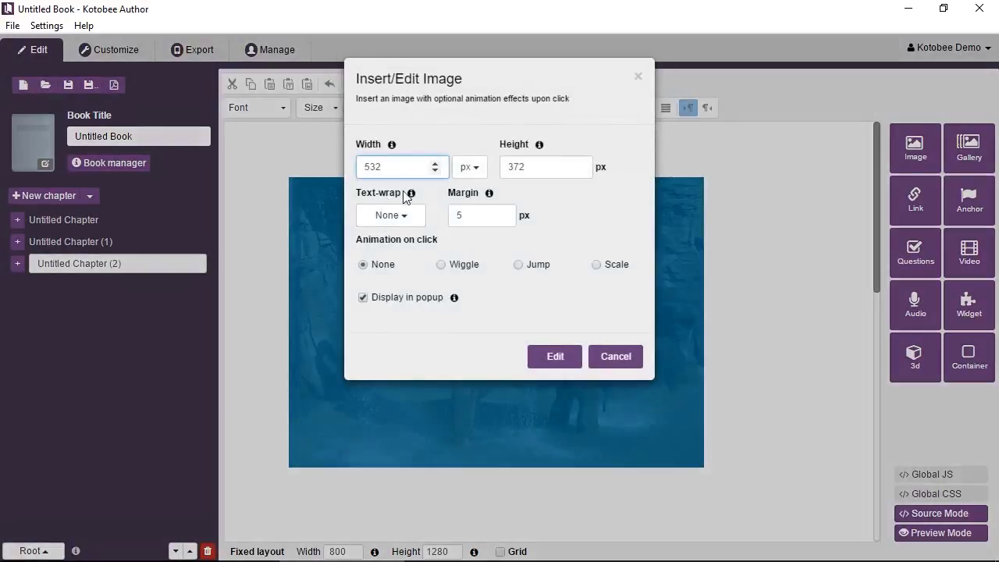
pyautogui.click(598, 352)
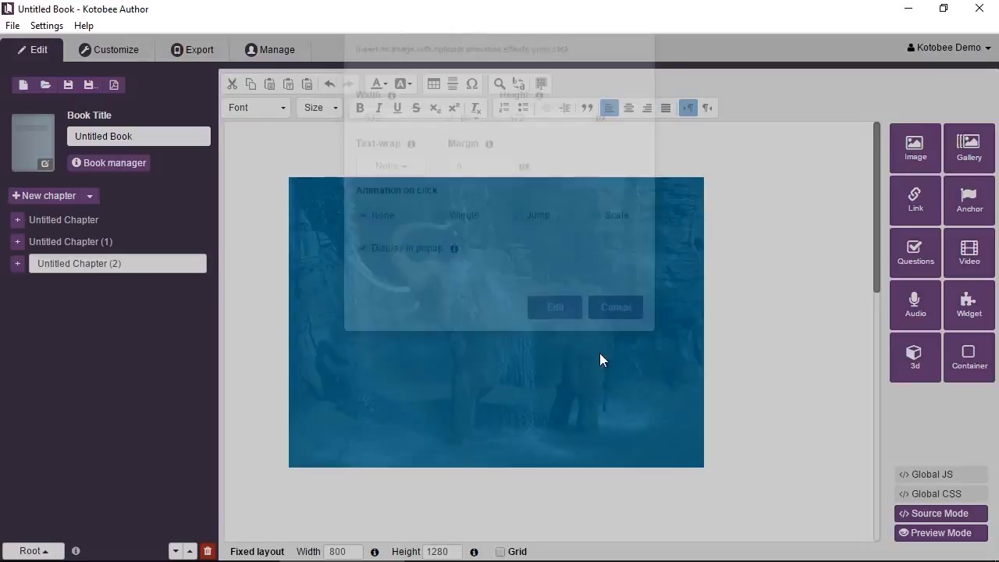
# - In the first chapter, add the lines "sdhasjdhasdjashdj ashdaj sdhasjd", "asdashdjashdjasdhas" and "dasdasdasdasd" above the elephant image
pyautogui.click(143, 221)
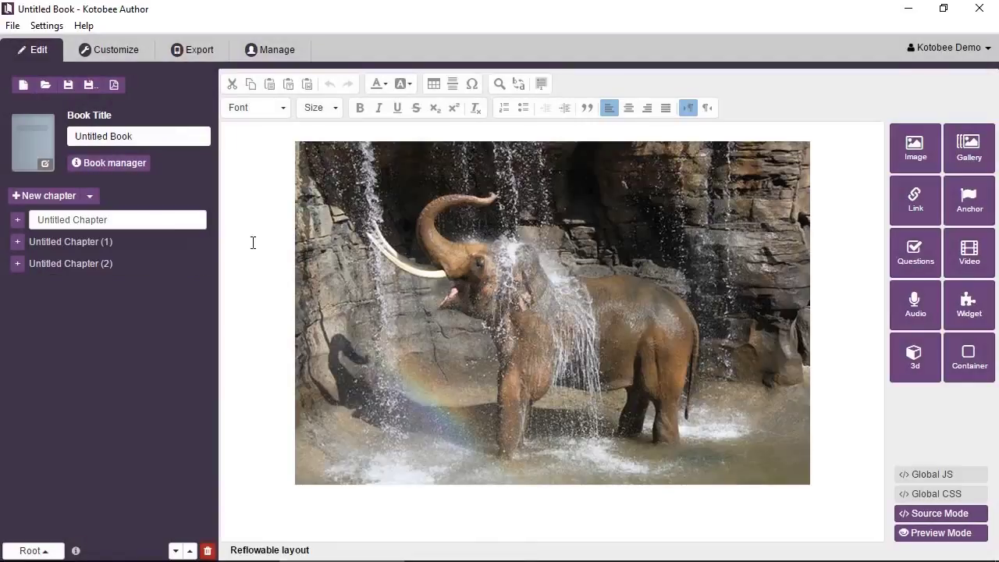
pyautogui.press('Return')
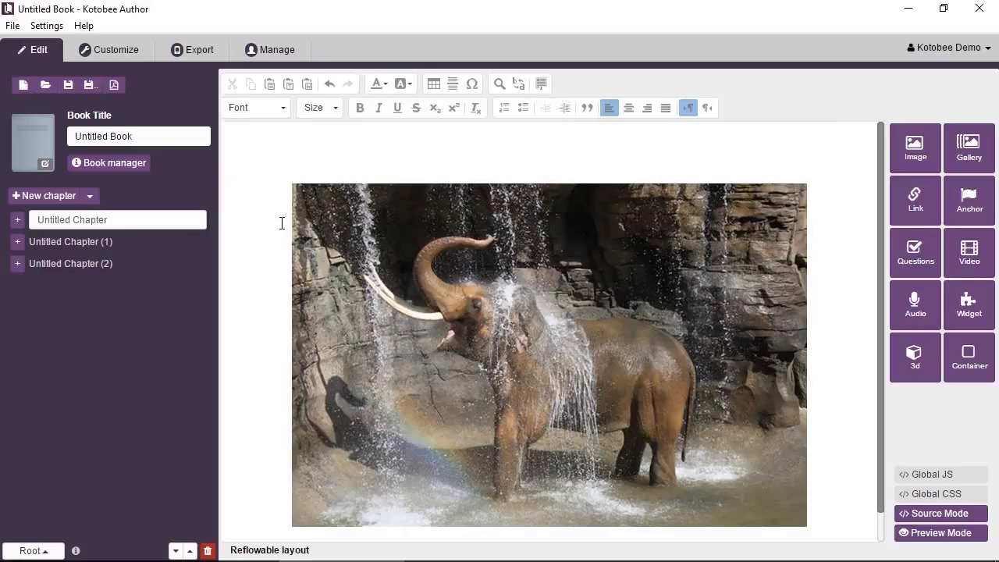
pyautogui.write('sdhasjdhasdjashdj ashdaj sdhasjd')
pyautogui.press('Return')
pyautogui.write('asdashdjashdjasdhas')
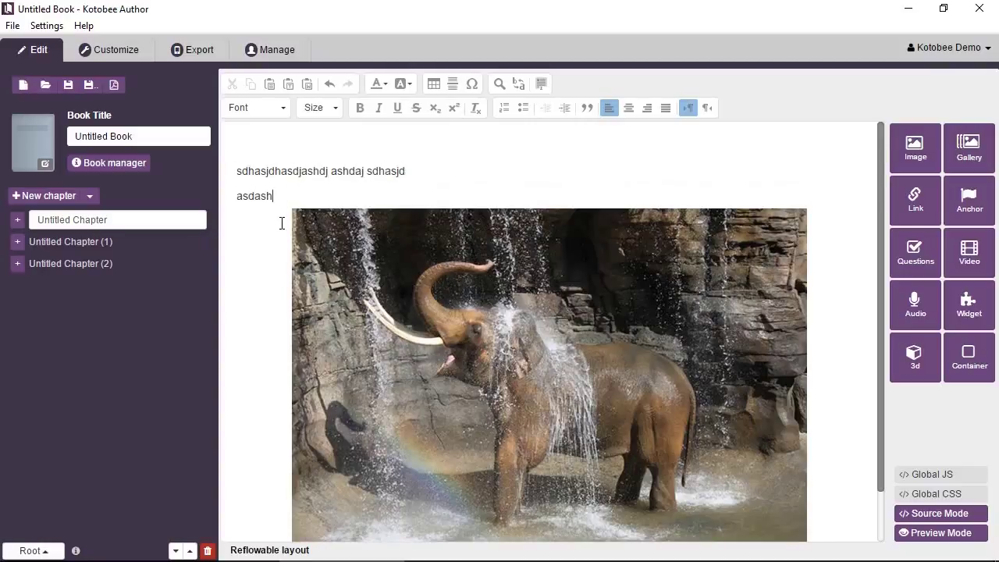
pyautogui.press('Return')
pyautogui.write('dasdasdasdasd')
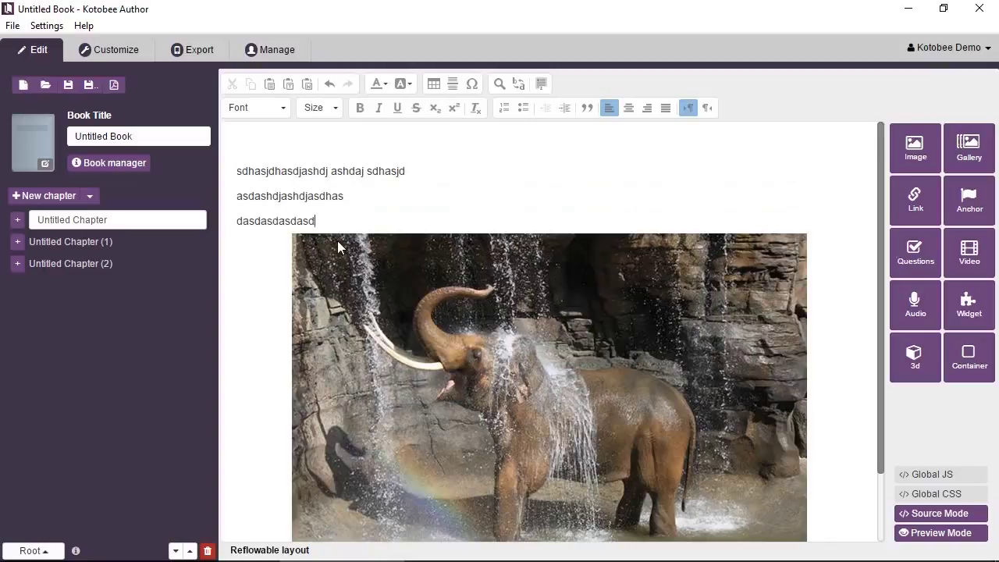
# - Add the lines "asdfsadfsdfsd", "fsdfsd" and "fsdfsdfsdf sdfdsf" below the elephant image
pyautogui.scroll(-1, 337, 240)
pyautogui.write('asdfsadfsdfsd')
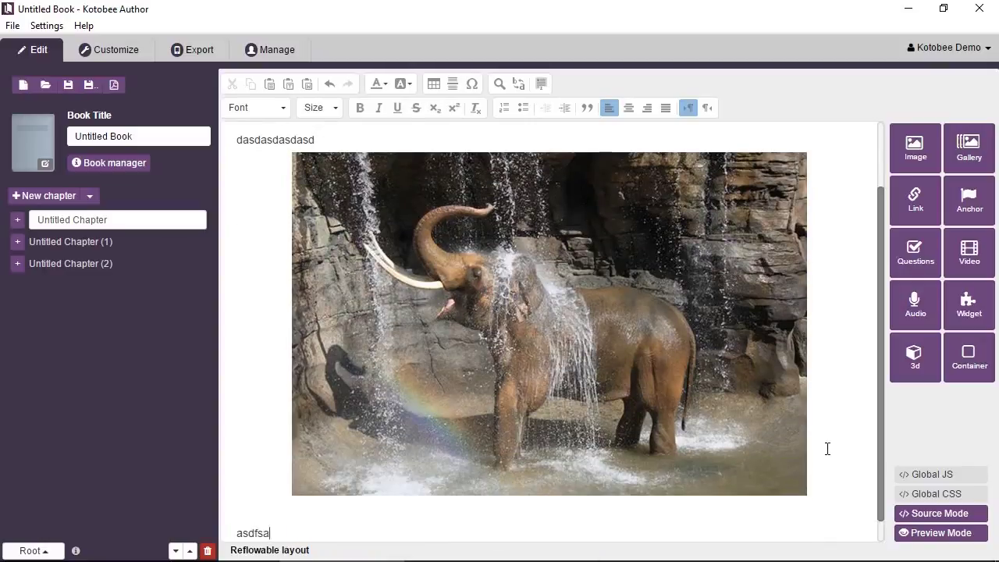
pyautogui.press('Return')
pyautogui.write('fsdfsd')
pyautogui.press('Return')
pyautogui.write('fsdfsdfsdf sdfdsf')
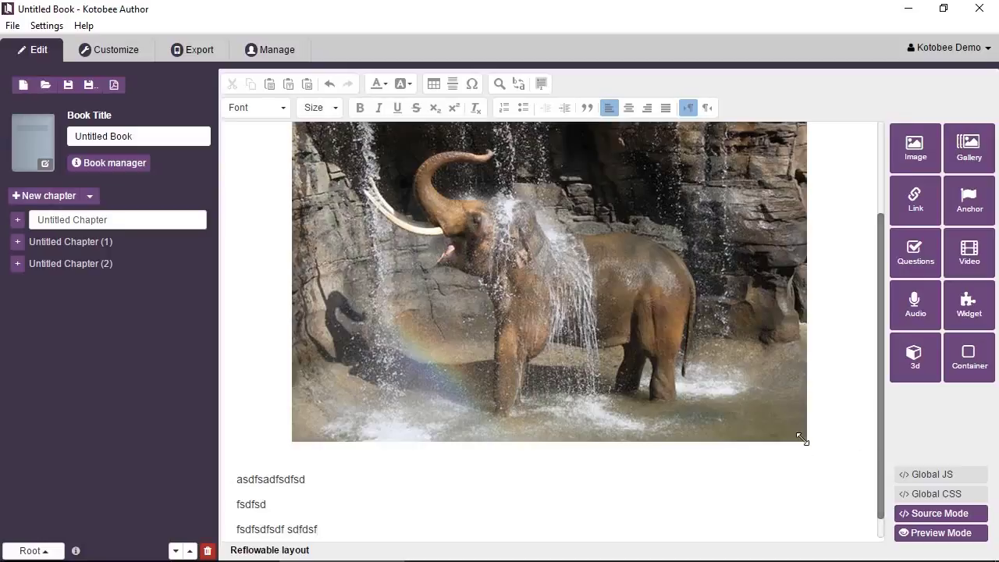
# - Shrink the first chapter's elephant image to about 381 × 258 px and set its text wrap to Push right
pyautogui.moveTo(805, 439); pyautogui.dragTo(697, 430)
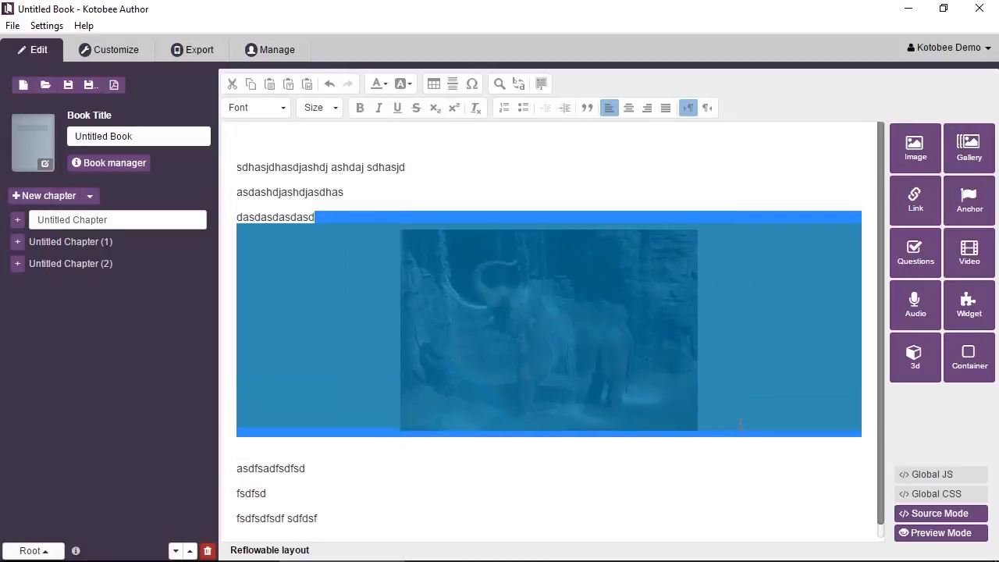
pyautogui.click(750, 367)
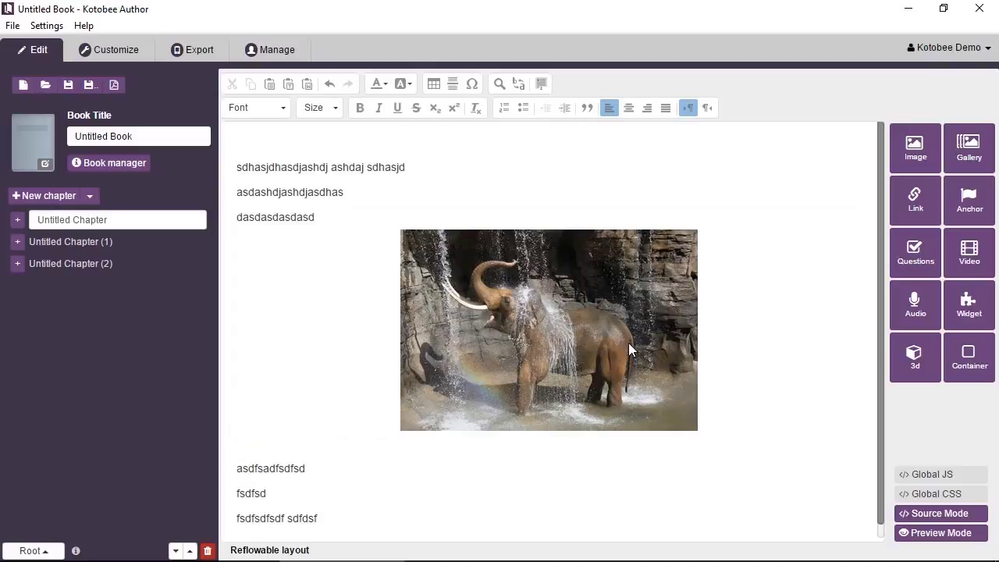
pyautogui.moveTo(628, 344); pyautogui.dragTo(585, 341)
pyautogui.doubleClick(586, 341)
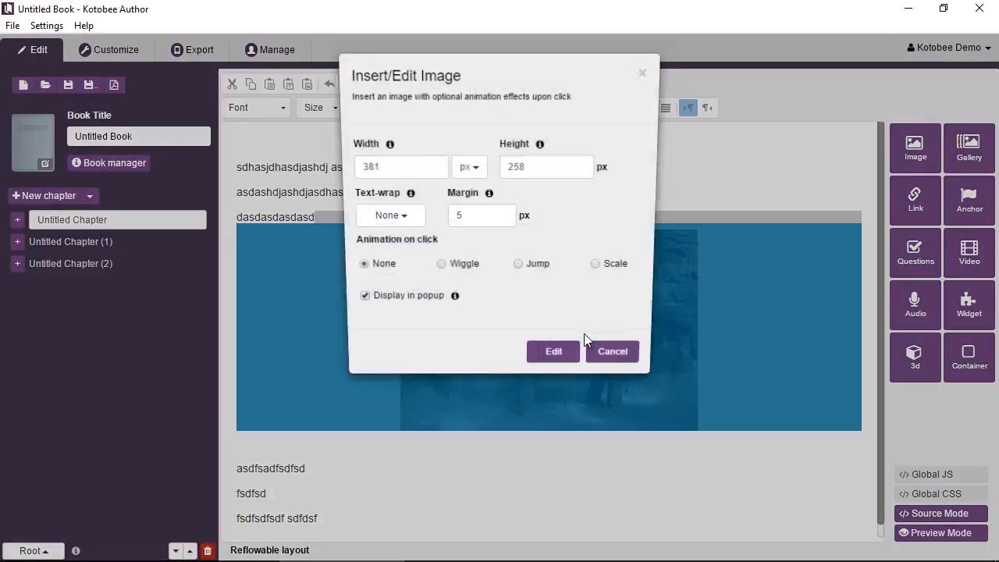
pyautogui.click(398, 219)
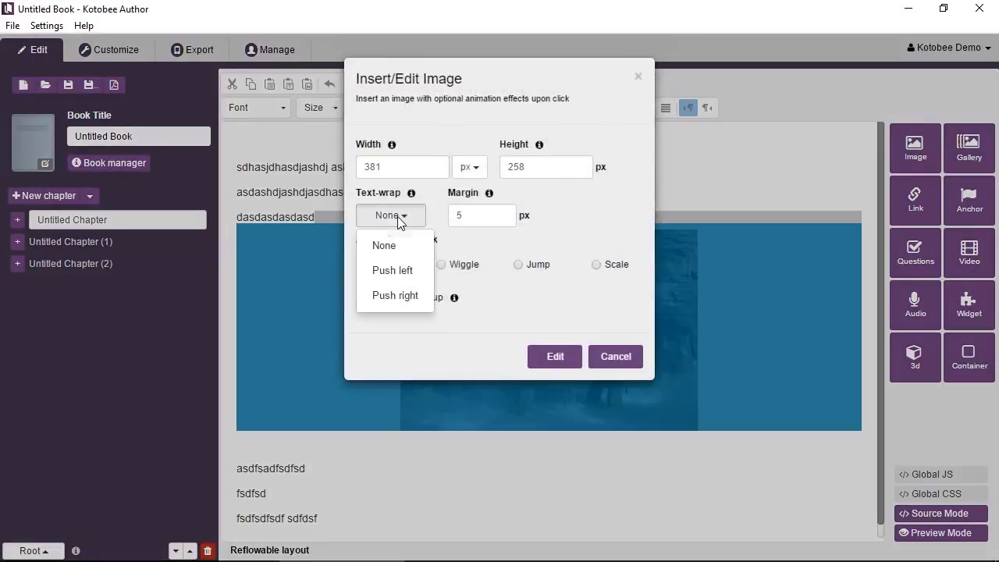
pyautogui.click(402, 297)
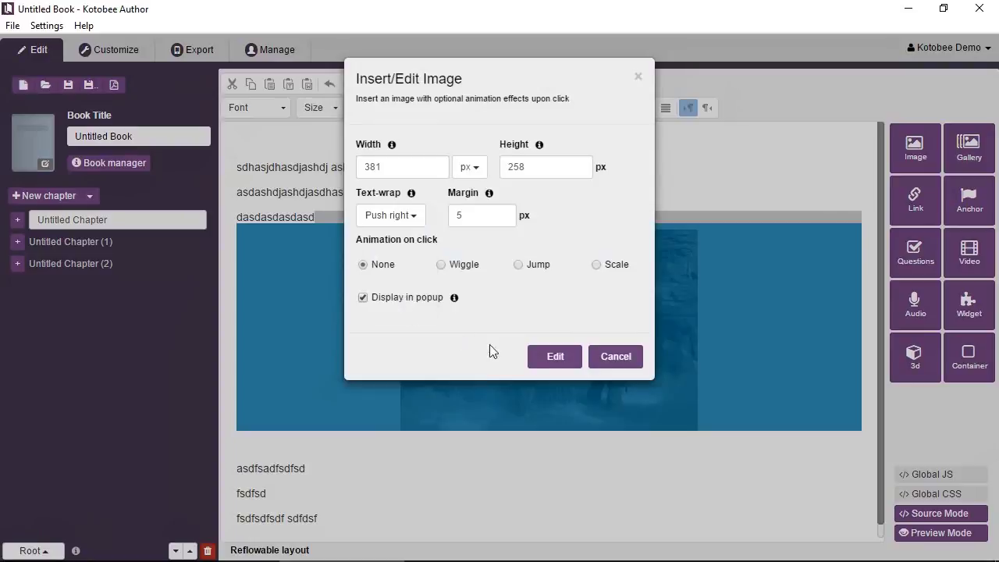
pyautogui.click(535, 363)
pyautogui.click(535, 369)
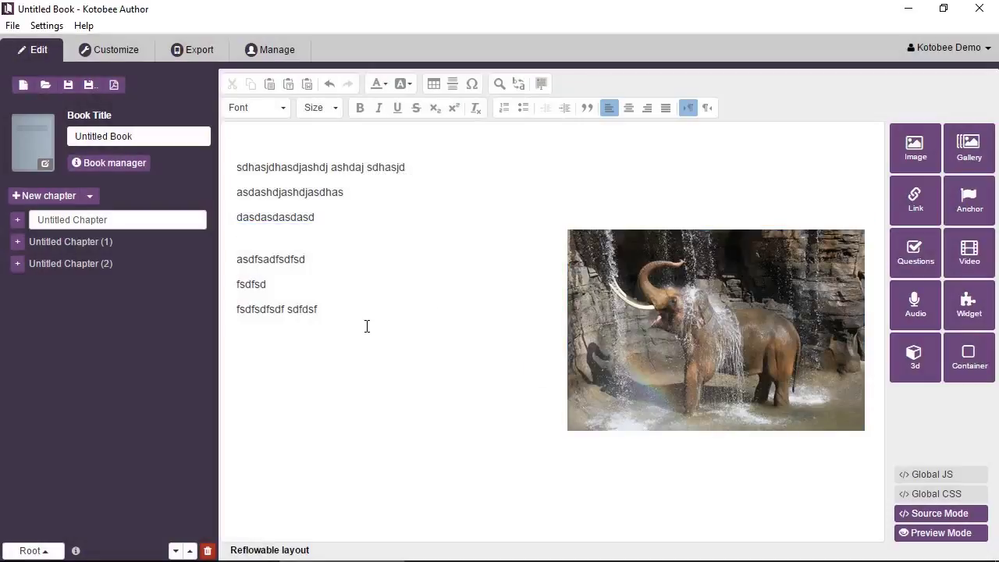
# - Continue the text beside the image with the lines "sdfsdf", "sdfdsfsdf", "sdfsdfsd", "fsdfsdfsdfsd", "fsd", "fsdf" and "sdfsdf"
pyautogui.write('sdfsdf')
pyautogui.press('Return')
pyautogui.write('sdfdsfsdf')
pyautogui.press('Return')
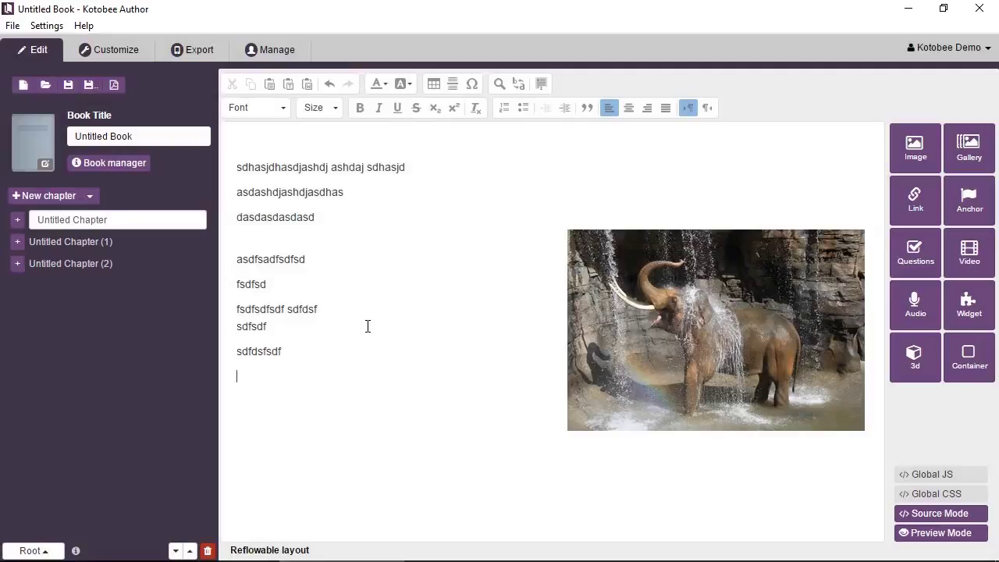
pyautogui.write('sdfsdfsd')
pyautogui.press('Return')
pyautogui.write('fsdfsdfsdfsd')
pyautogui.press('Return')
pyautogui.write('fsd')
pyautogui.press('Return')
pyautogui.write('fsdf')
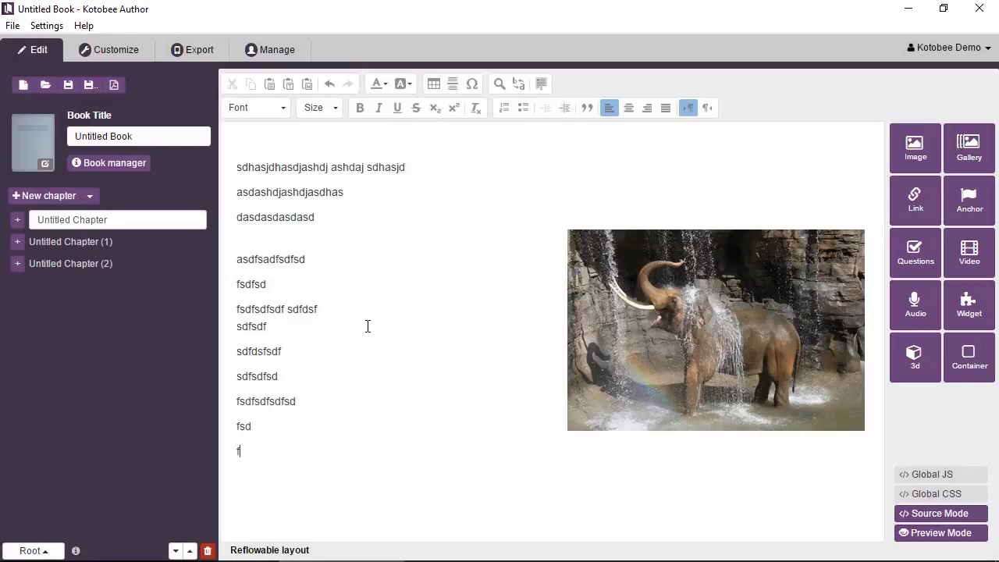
pyautogui.press('Return')
pyautogui.write('sdfsdf')
# - Set the on-click animation of the first chapter's elephant image to Wiggle
pyautogui.doubleClick(732, 331)
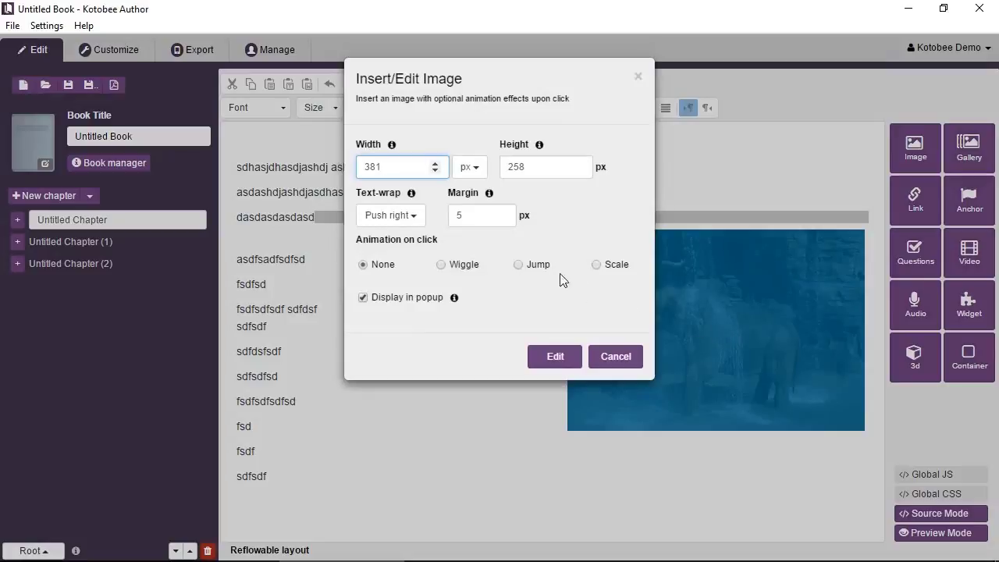
pyautogui.click(486, 219)
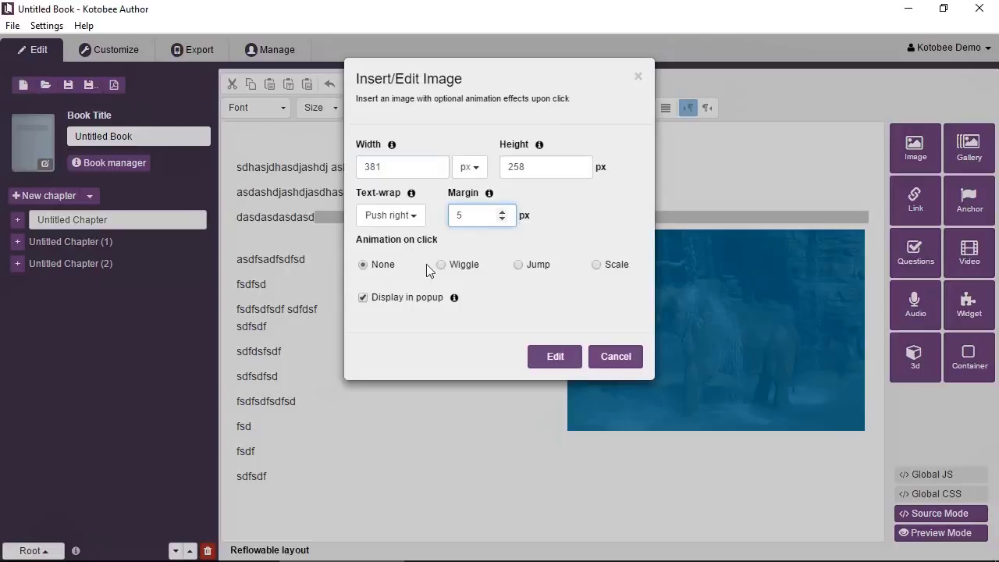
pyautogui.click(456, 268)
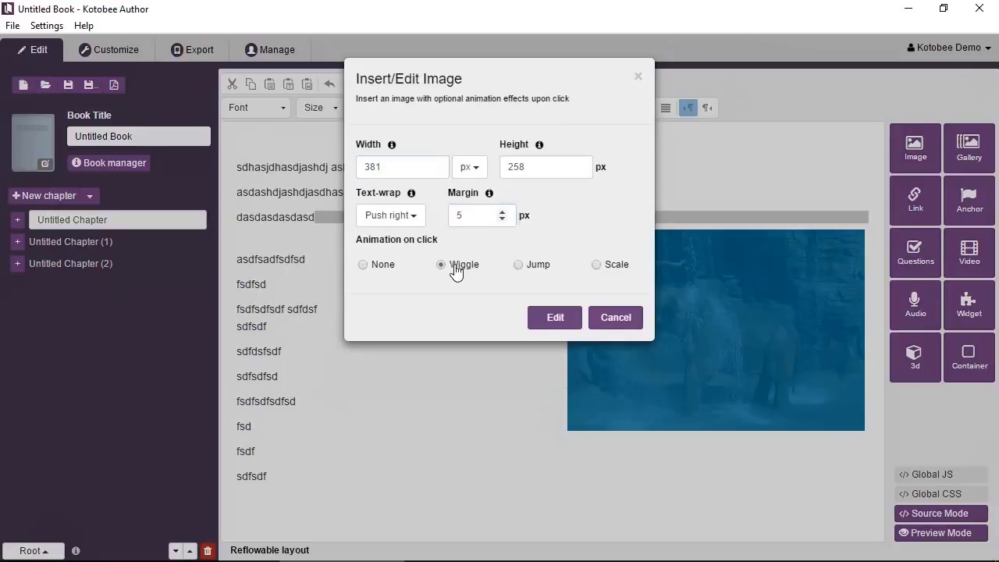
pyautogui.click(536, 321)
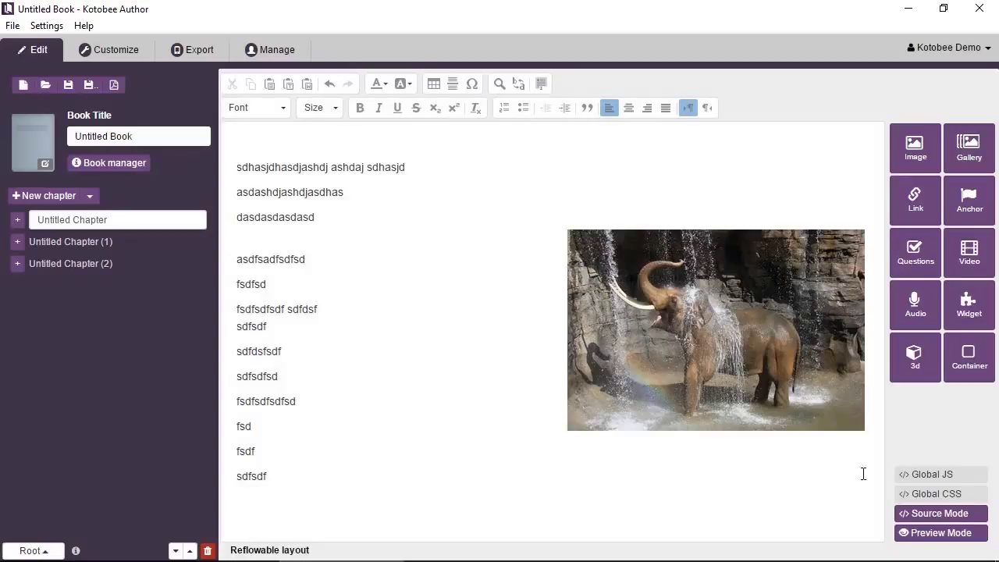
# - Preview the first chapter, test the elephant image's on-click animation, and return to editing
pyautogui.click(931, 536)
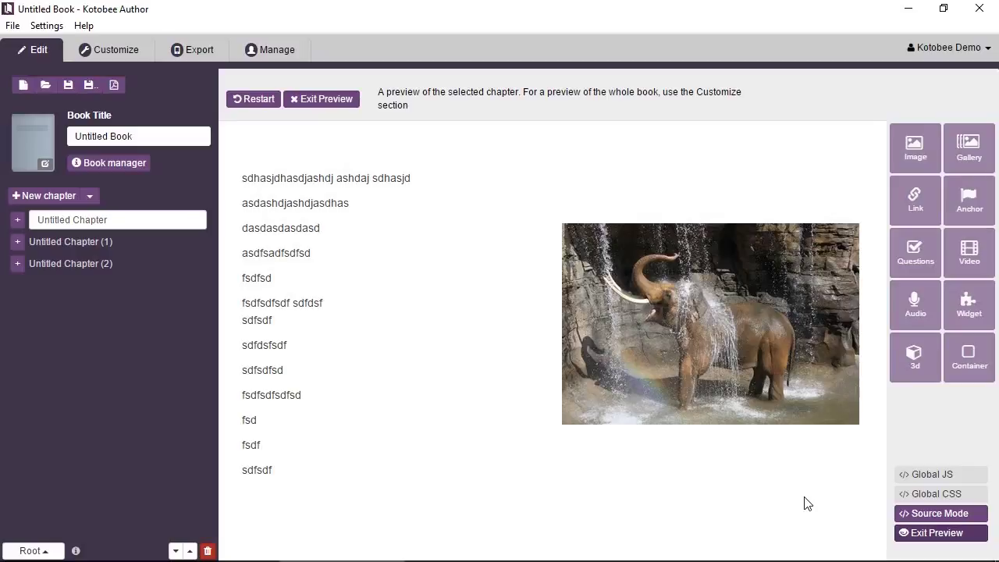
pyautogui.click(747, 368)
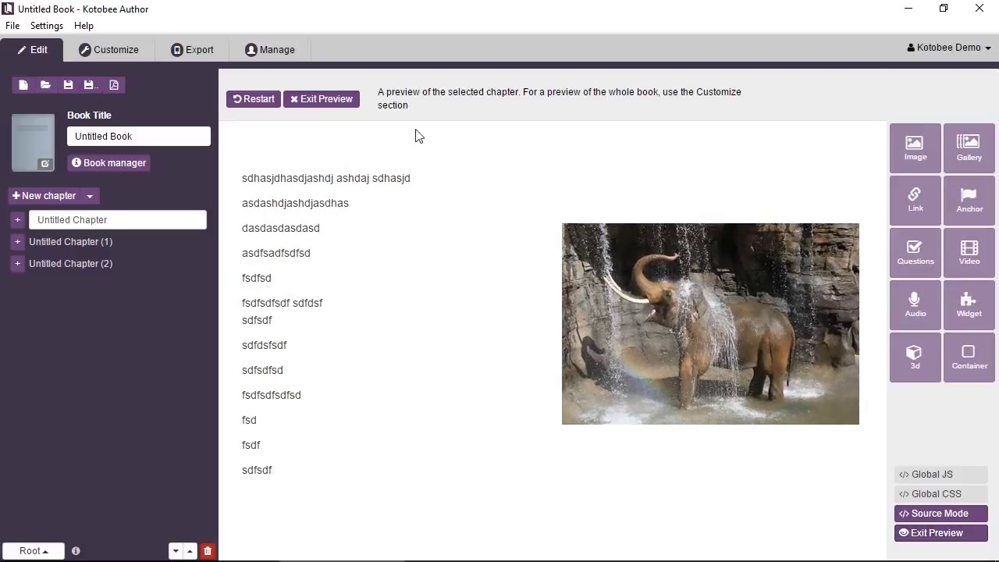
pyautogui.click(357, 106)
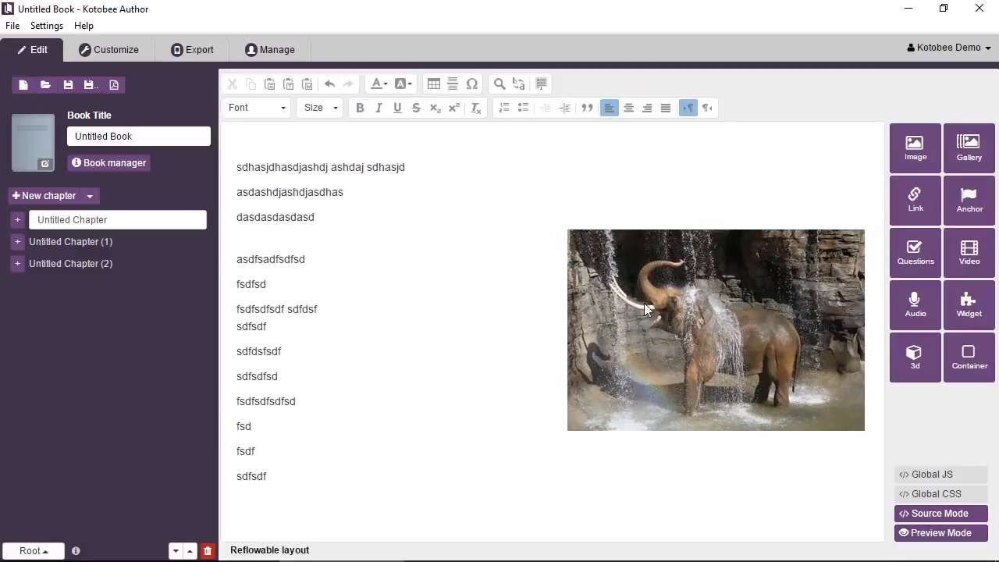
# - Set the elephant image's on-click animation to None, with Display in popup enabled
pyautogui.click(677, 336)
pyautogui.doubleClick(677, 332)
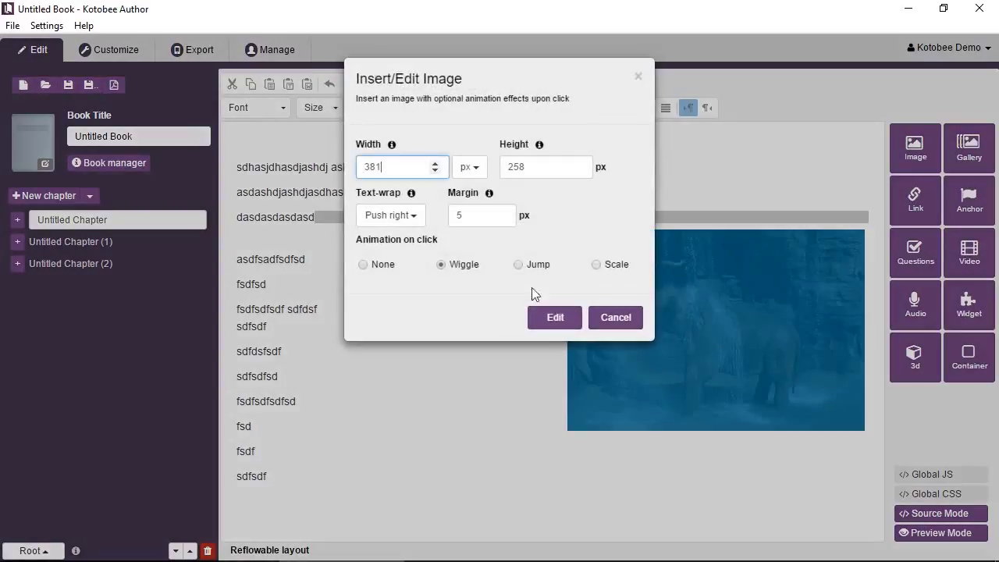
pyautogui.click(384, 266)
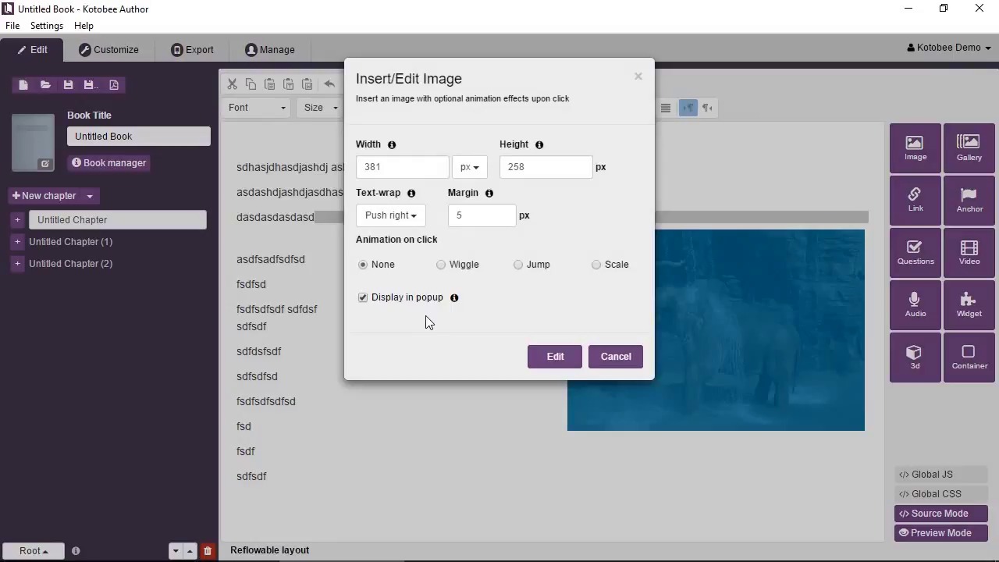
pyautogui.click(554, 356)
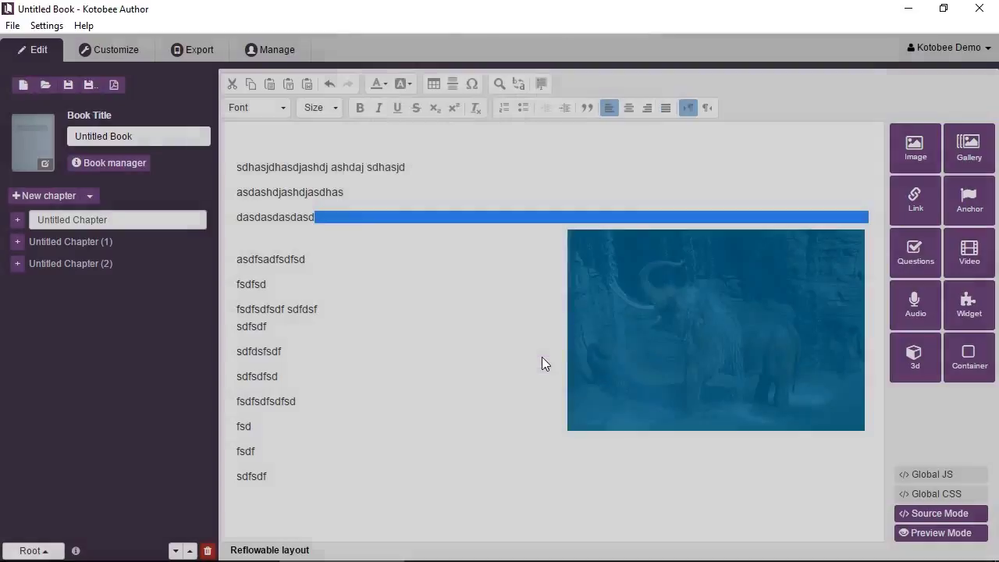
# - Preview the whole book and open the first chapter's elephant image in its popup
pyautogui.click(113, 56)
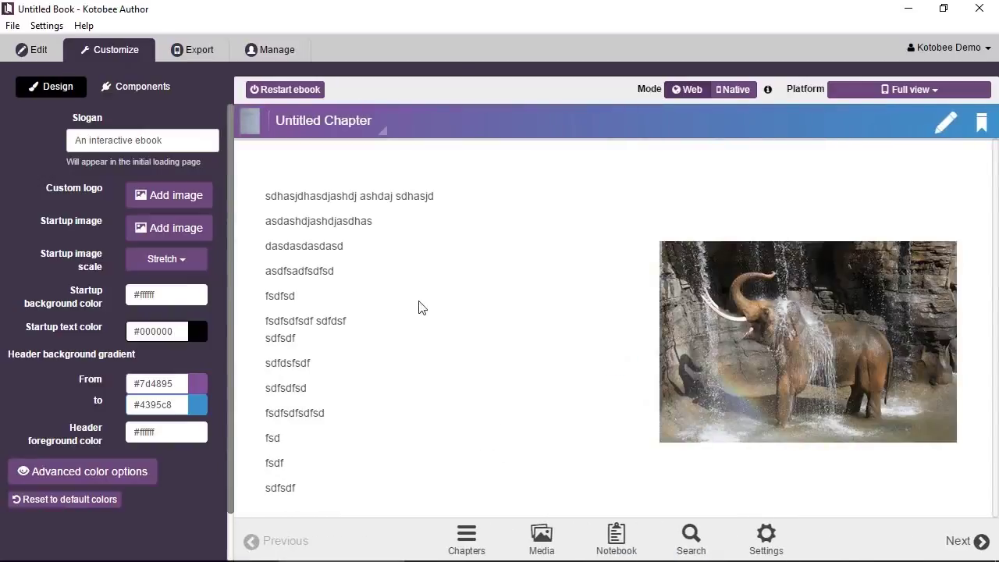
pyautogui.click(721, 323)
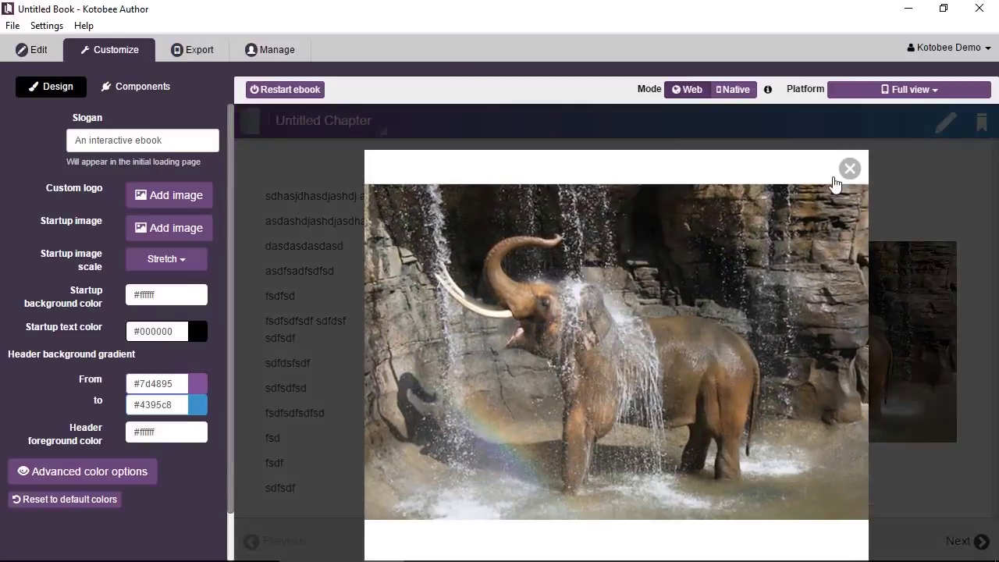